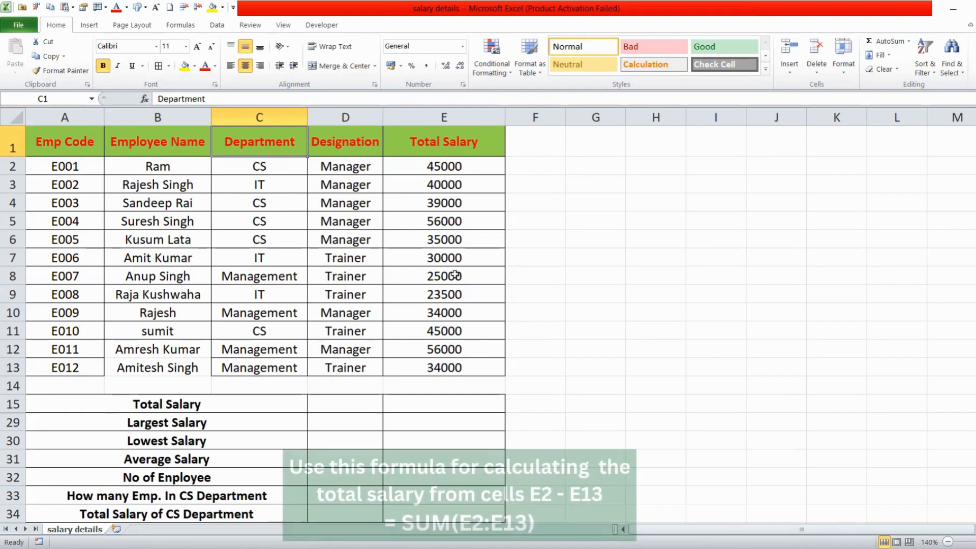
click(486, 167)
click(485, 186)
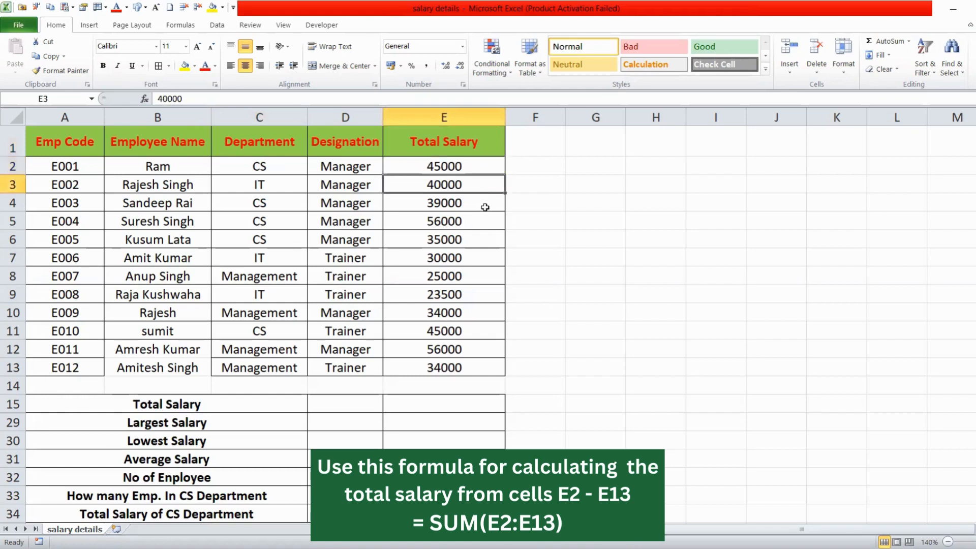
click(486, 208)
click(482, 220)
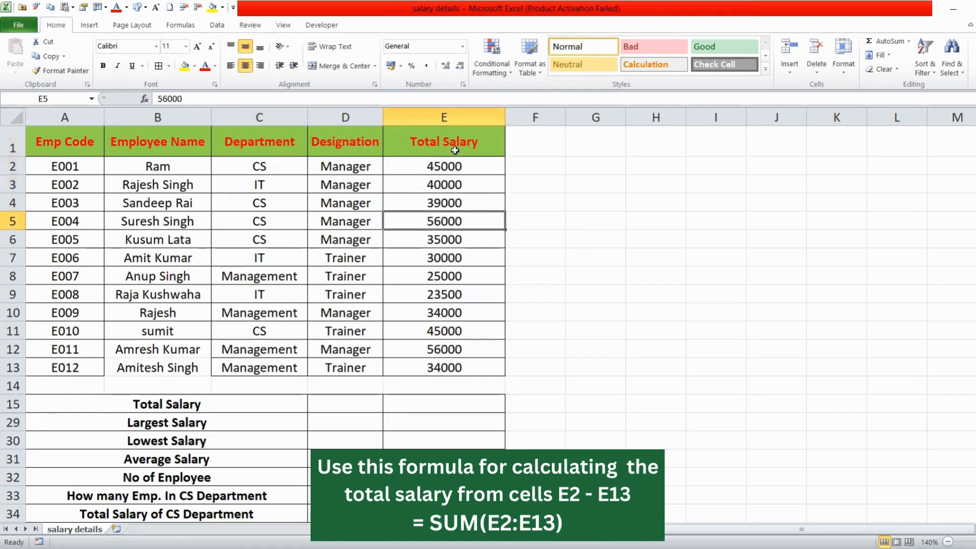
- Calculate the total salary in cell E15 with the formula =SUM(E2:E13)
click(456, 405)
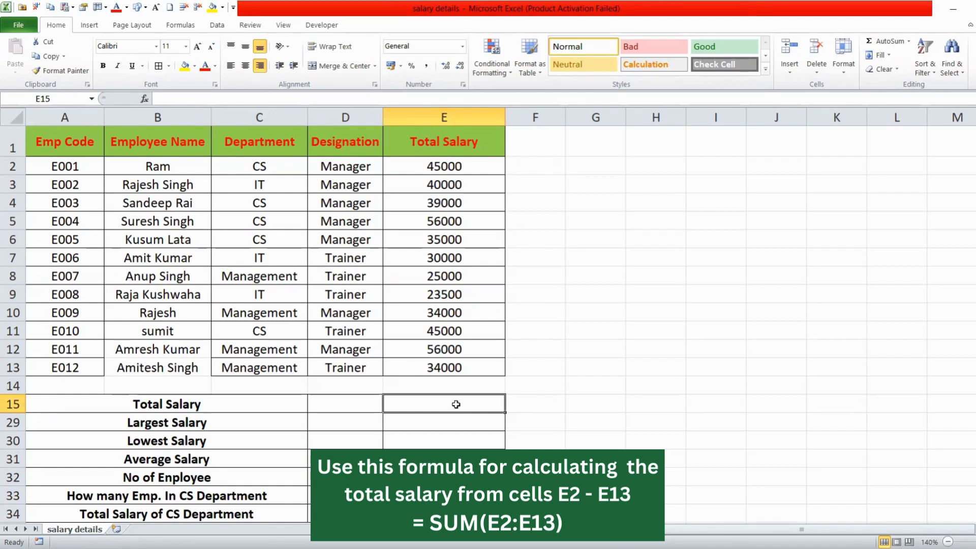
text(=)
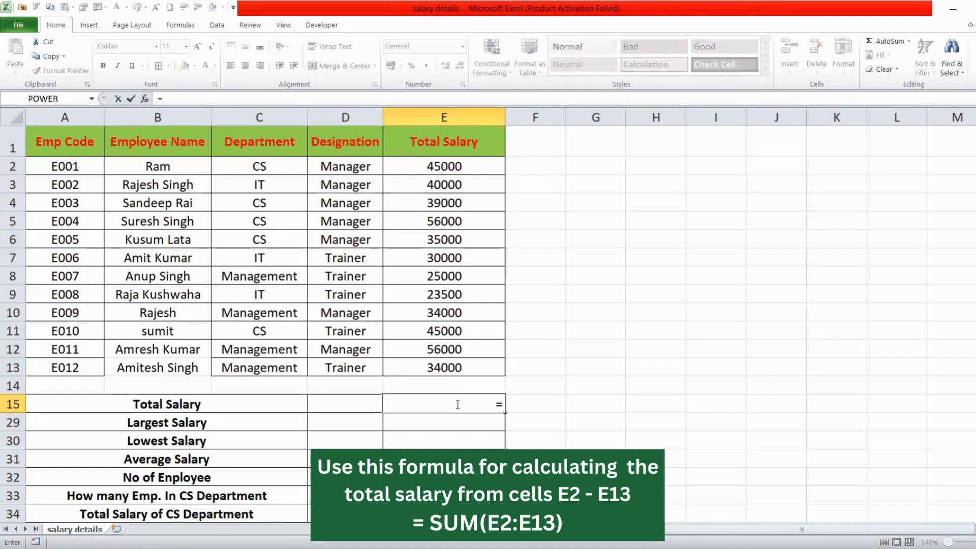
text(sum()
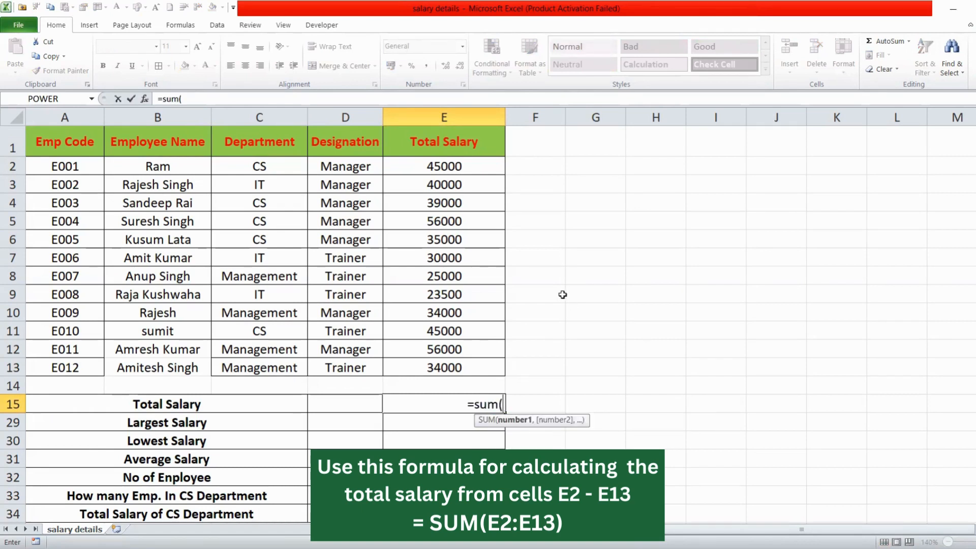
click(431, 165)
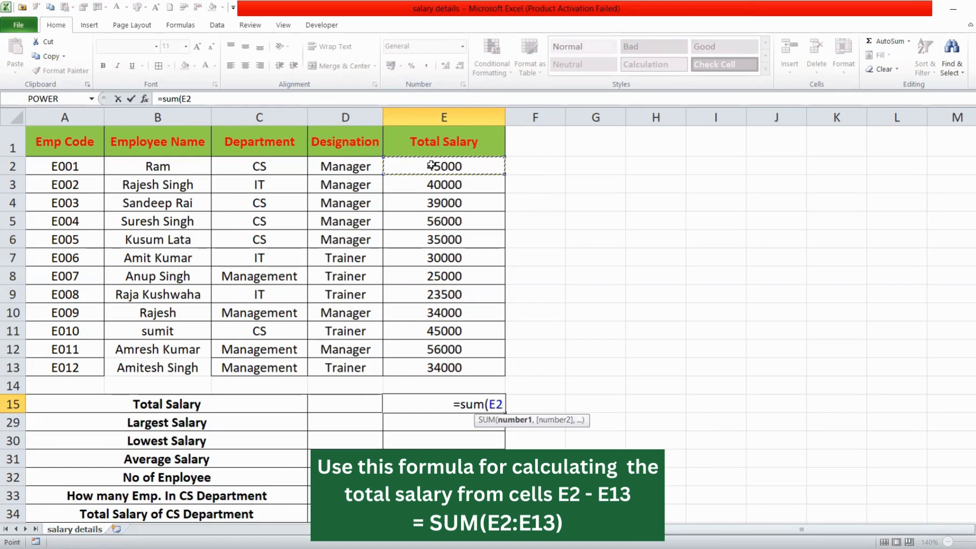
drag(431, 165, 435, 366)
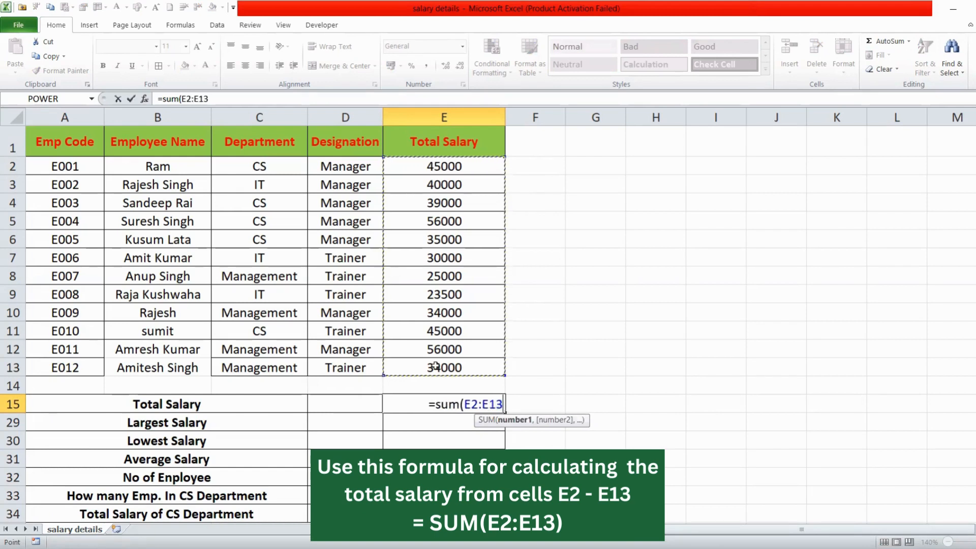
text())
key(Return)
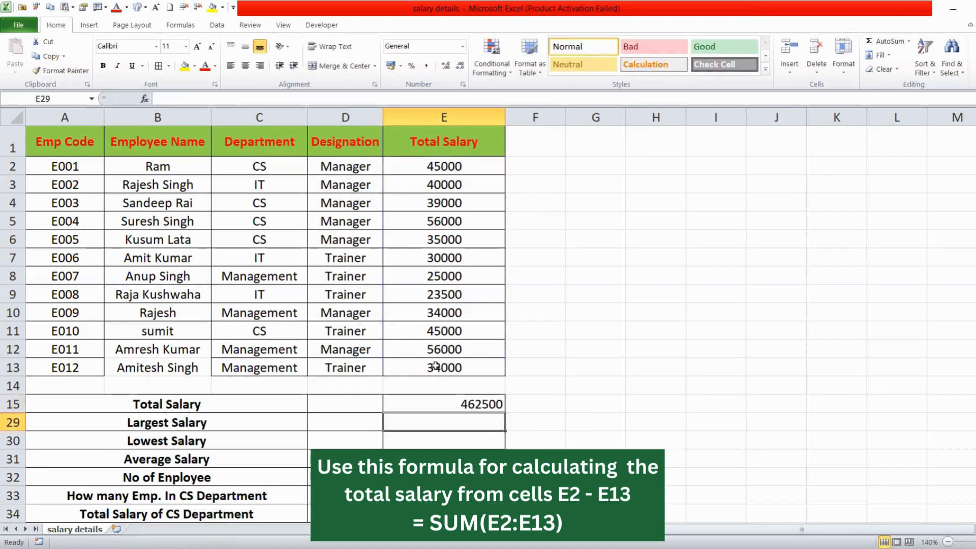
click(470, 404)
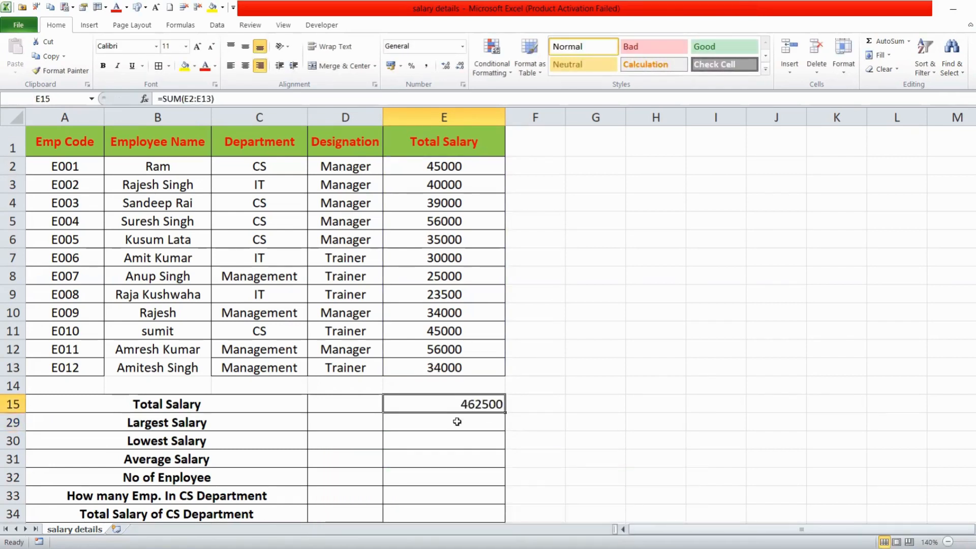
- Find the largest salary in cell E29 with a MAX formula over the range E2:E13
click(456, 422)
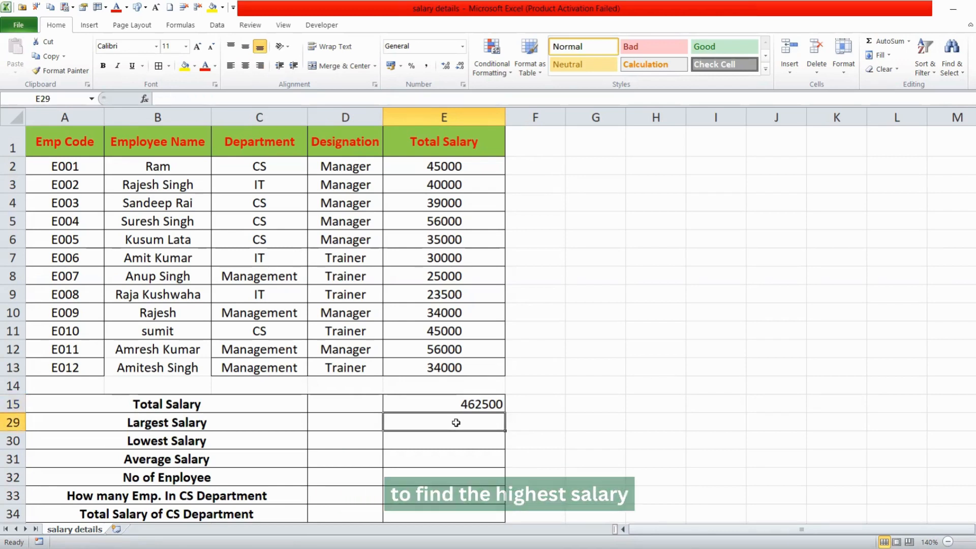
text(=m)
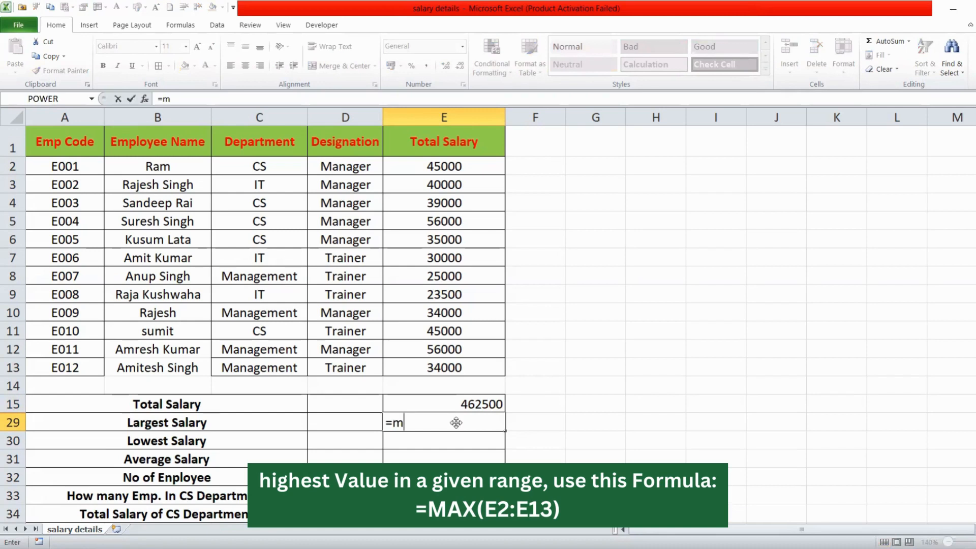
text(ax)
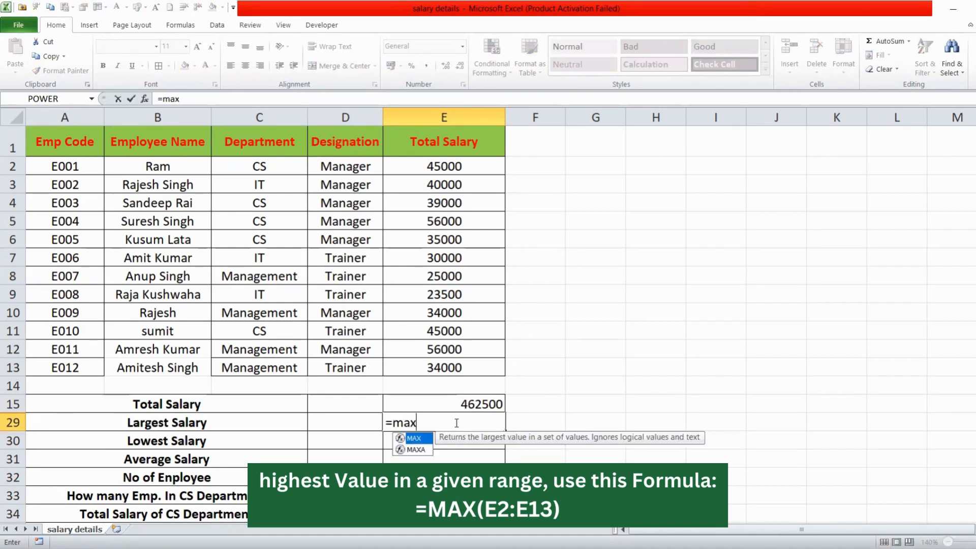
text(()
click(425, 168)
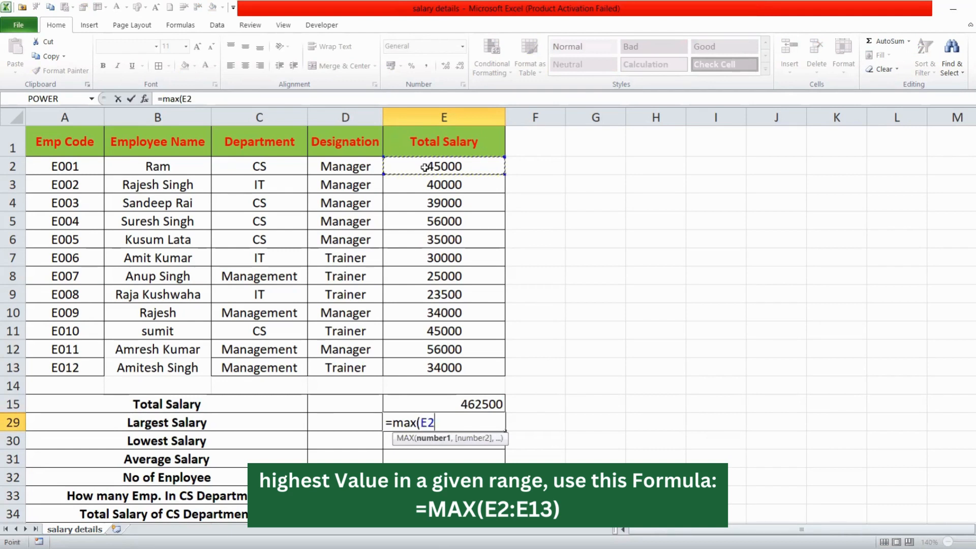
shift+click(423, 367)
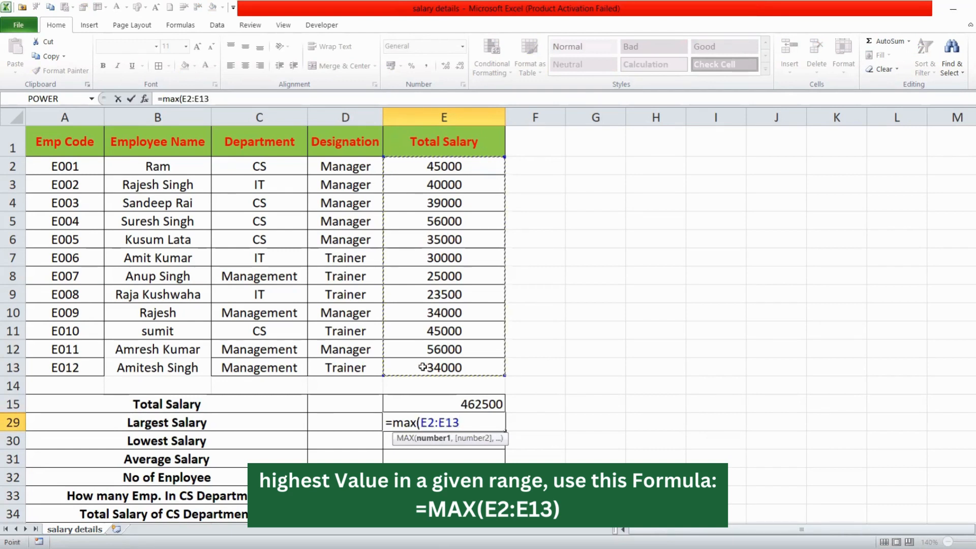
key(Return)
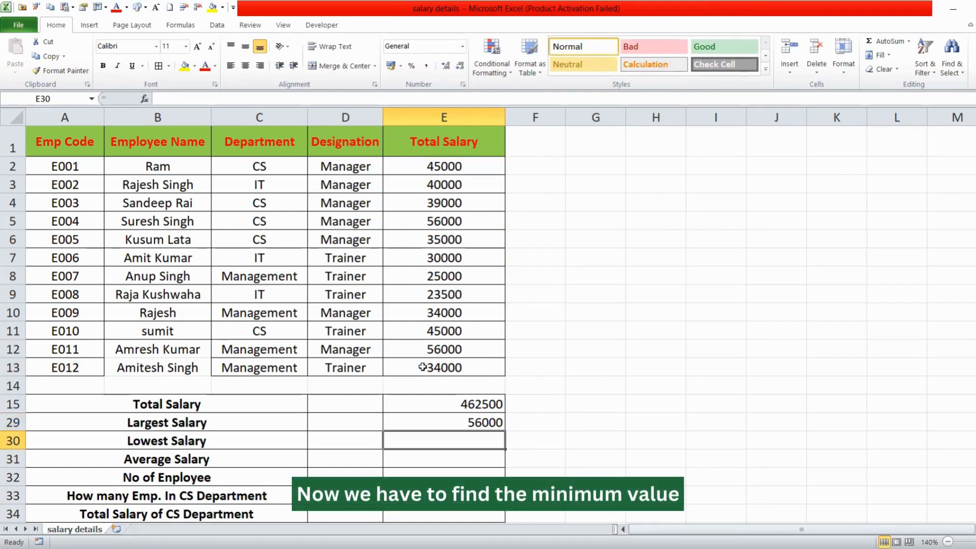
- Find the lowest salary in cell E30 with the formula =MIN(E2:E13)
text(=m)
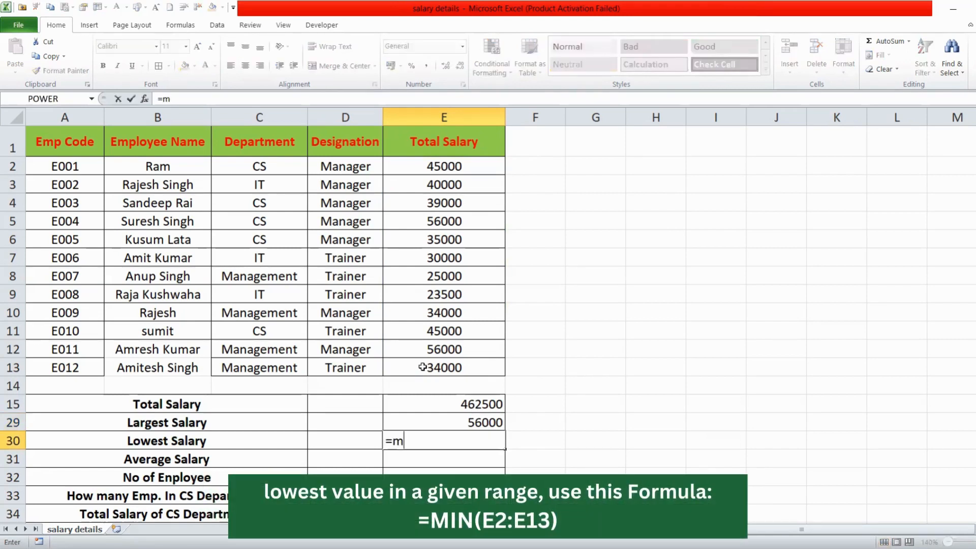
text(in()
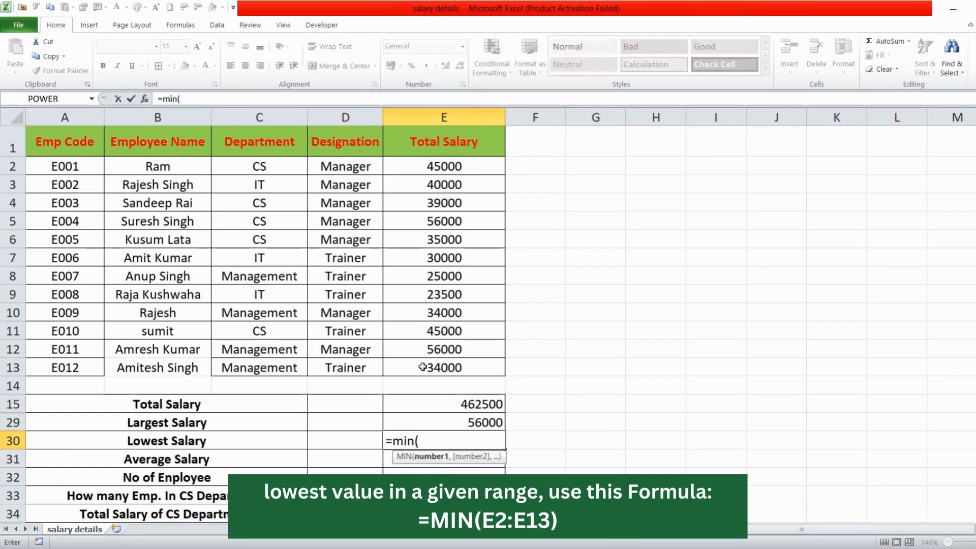
click(445, 166)
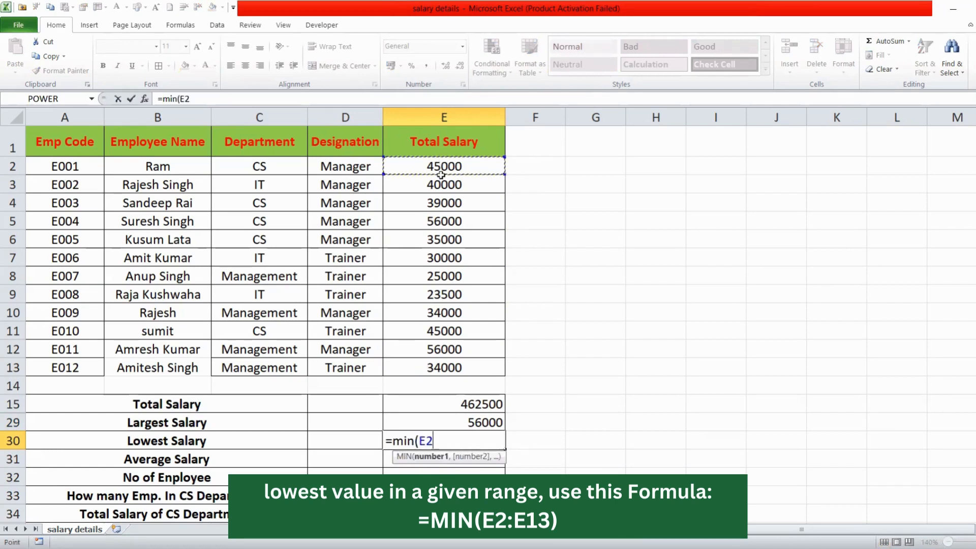
shift+click(437, 366)
text())
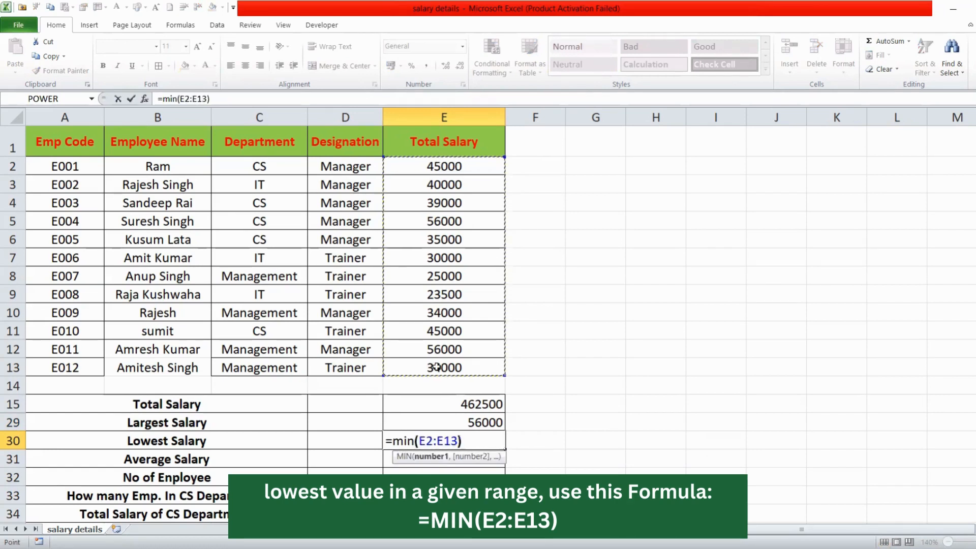
key(Return)
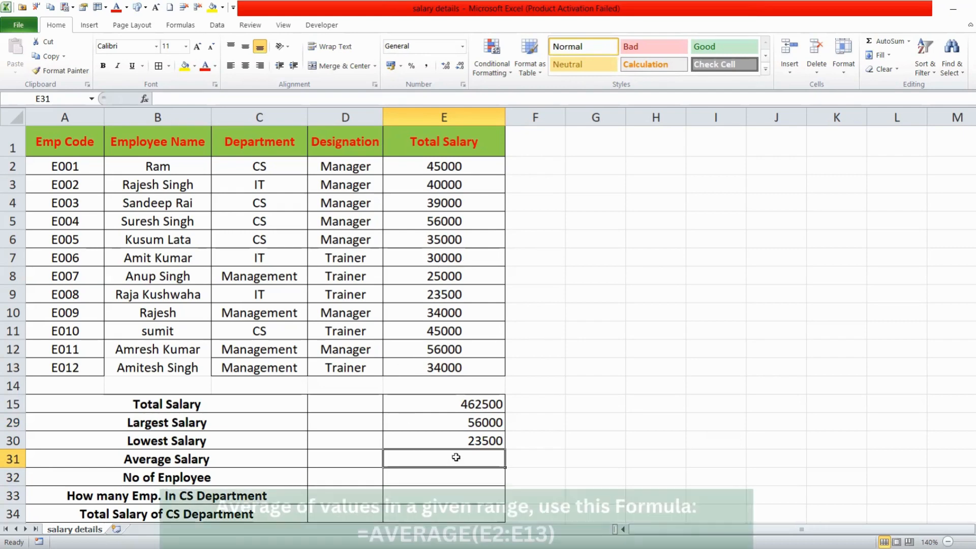
- Calculate the average salary in cell E31 with an AVERAGE formula over the range E2:E13
text(=)
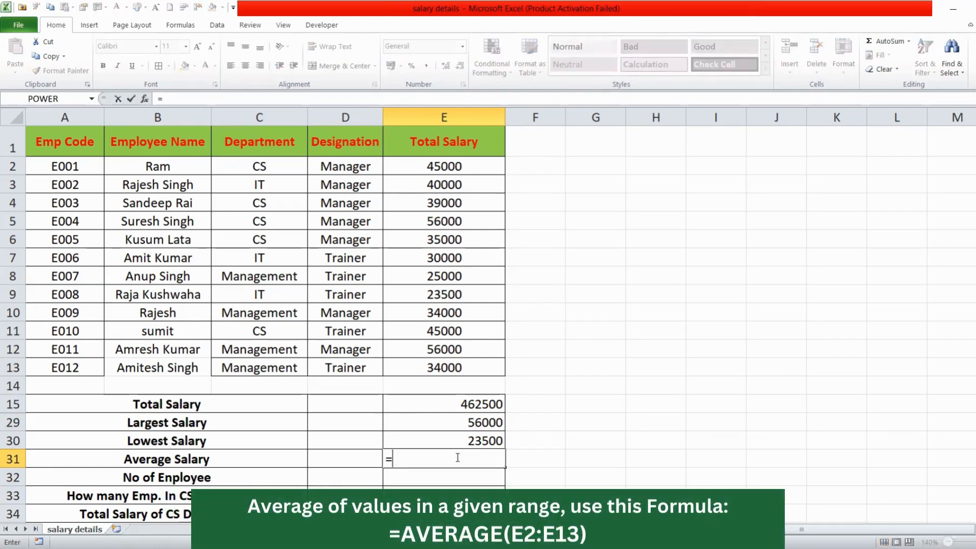
text(average()
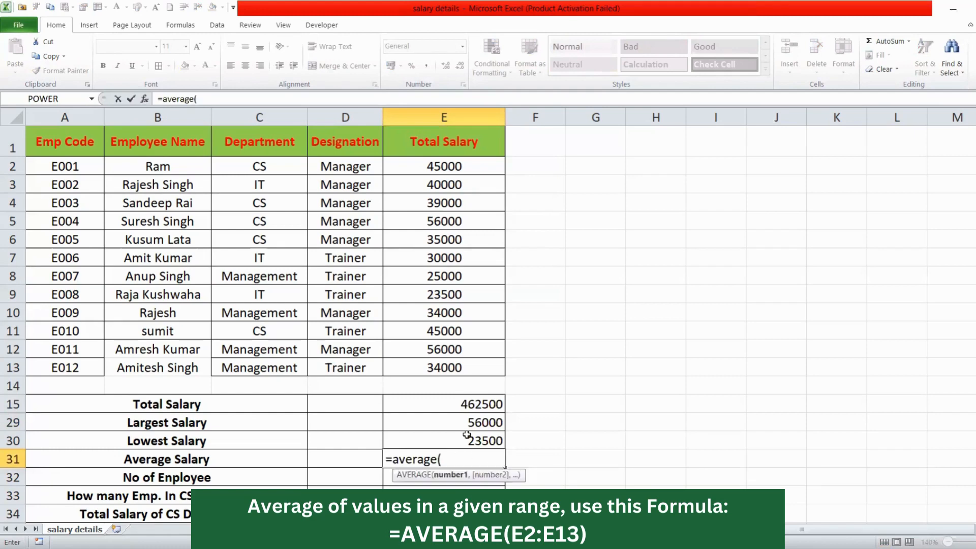
drag(453, 167, 454, 183)
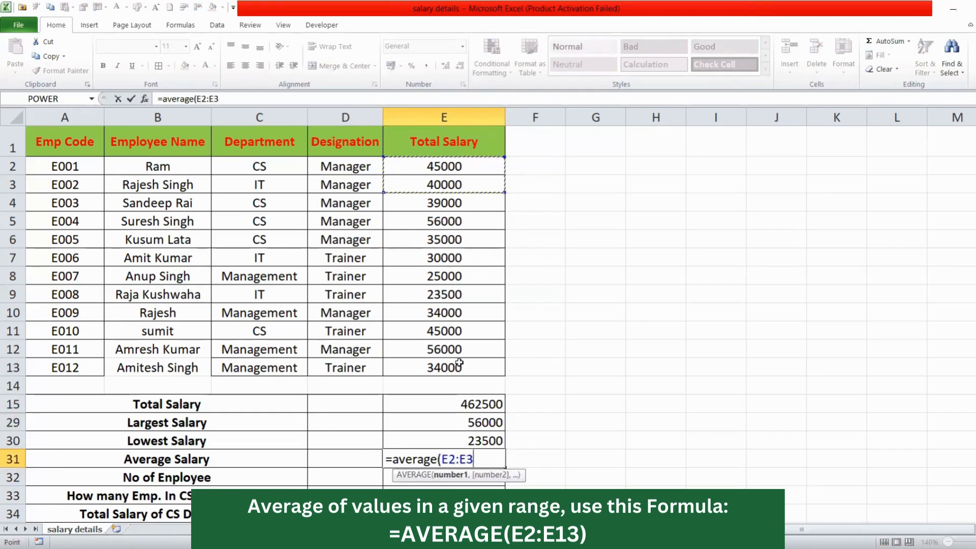
drag(459, 362, 458, 365)
text())
key(Return)
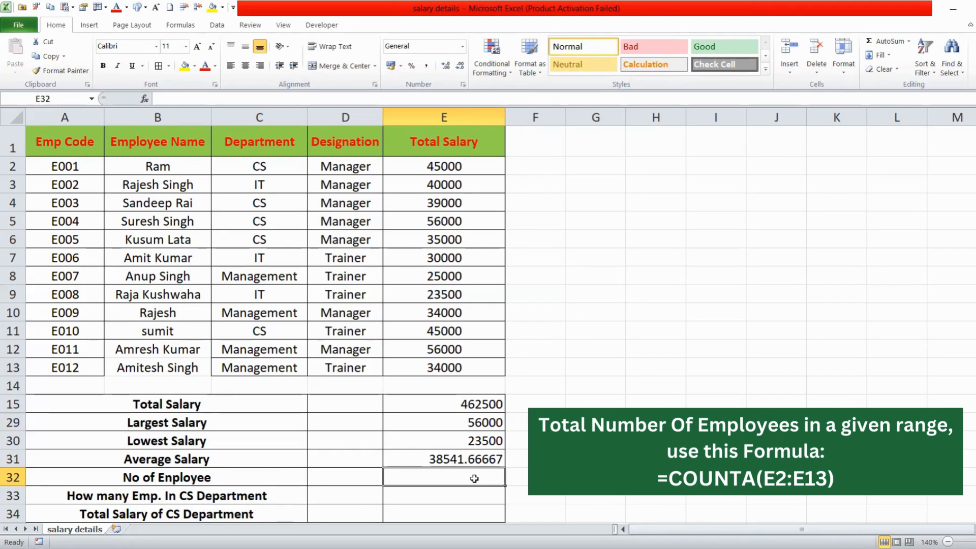
- Count the employees in cell E32 with the formula =COUNTA(E2:E13)
text(=)
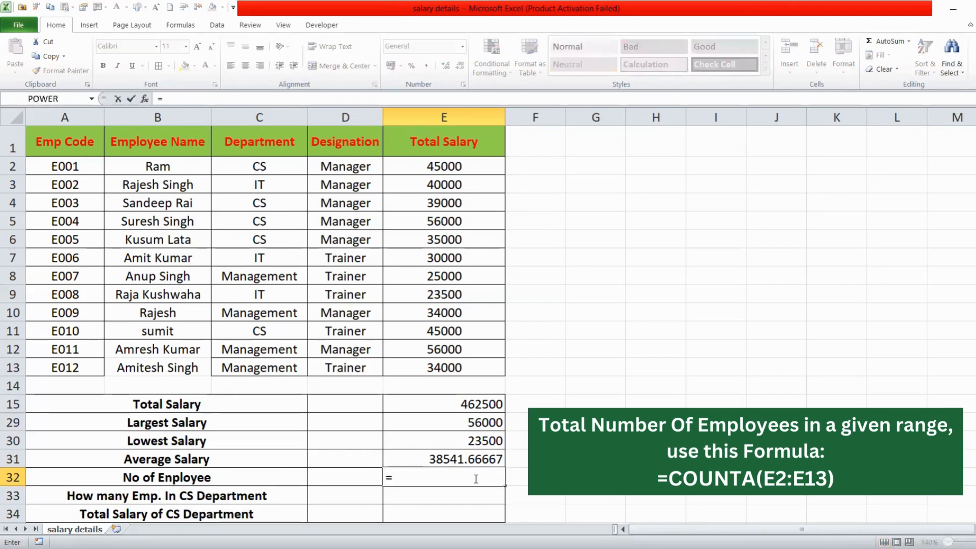
text(counta()
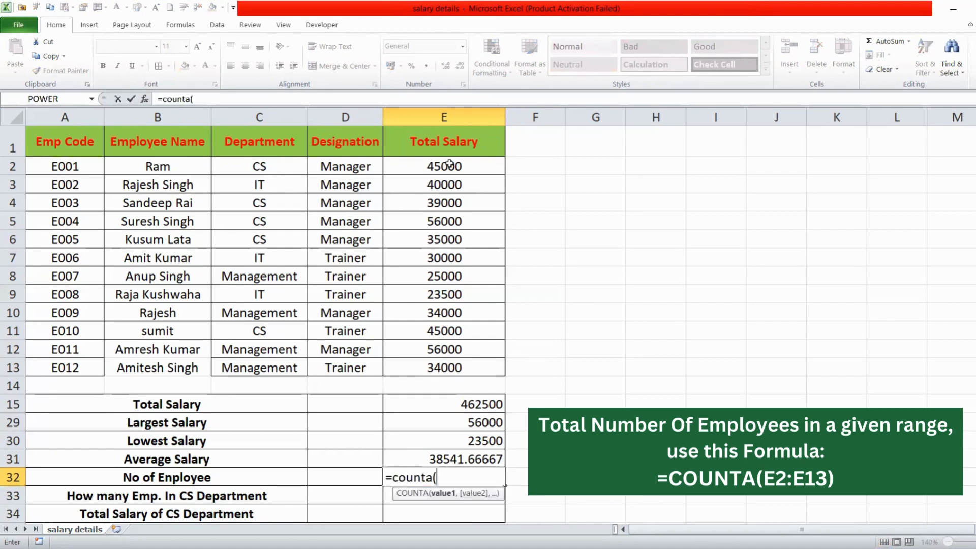
drag(443, 166, 445, 366)
text())
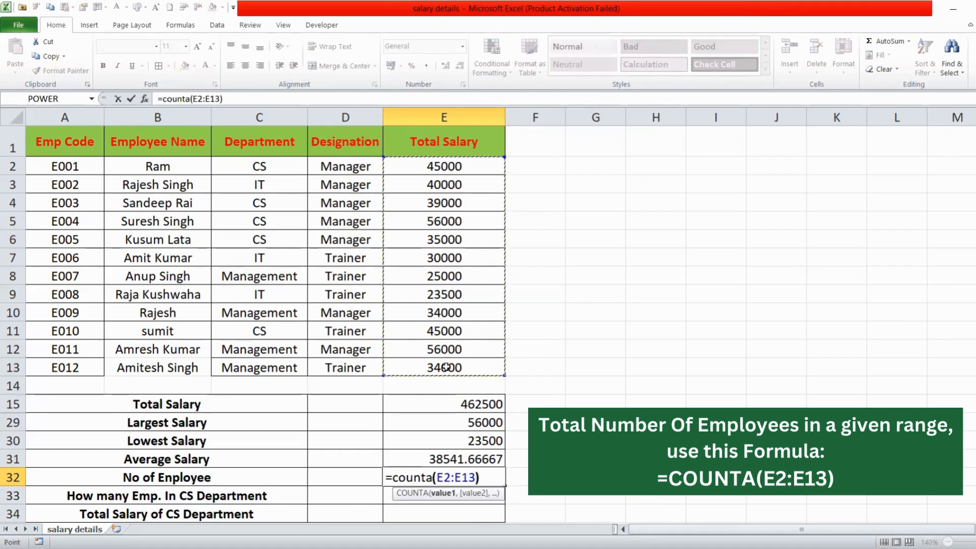
key(Return)
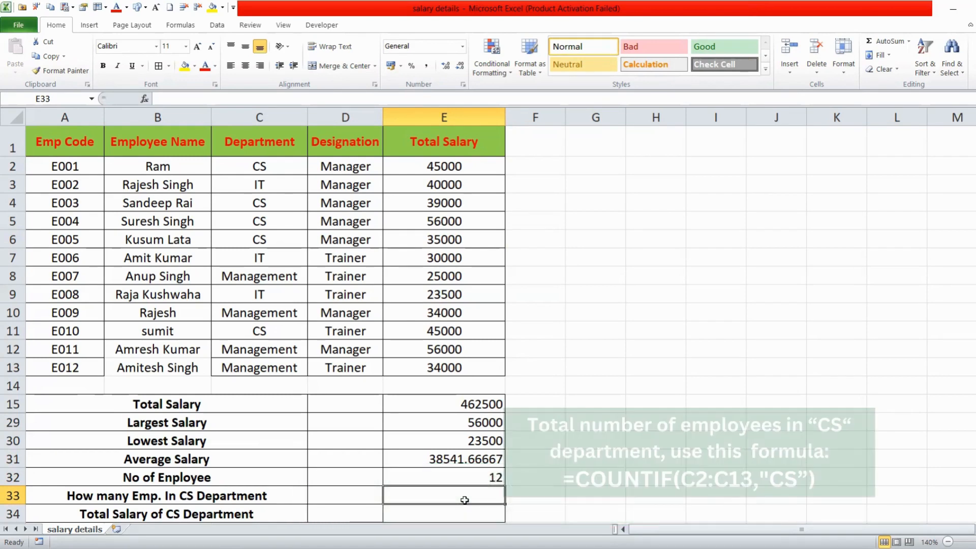
- Count the CS department's employees in cell E33 with the formula =COUNTIF(C2:C13,"cs")
text(=)
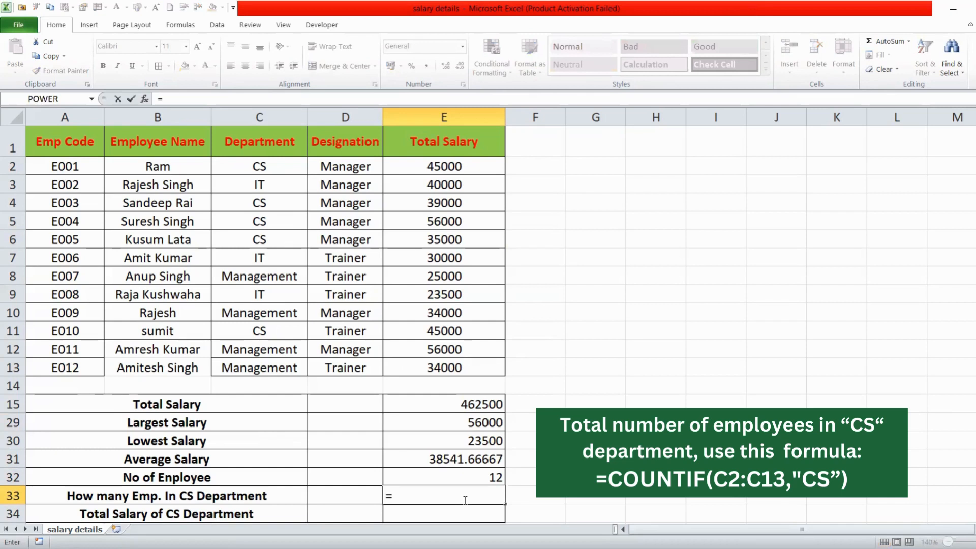
text(countif)
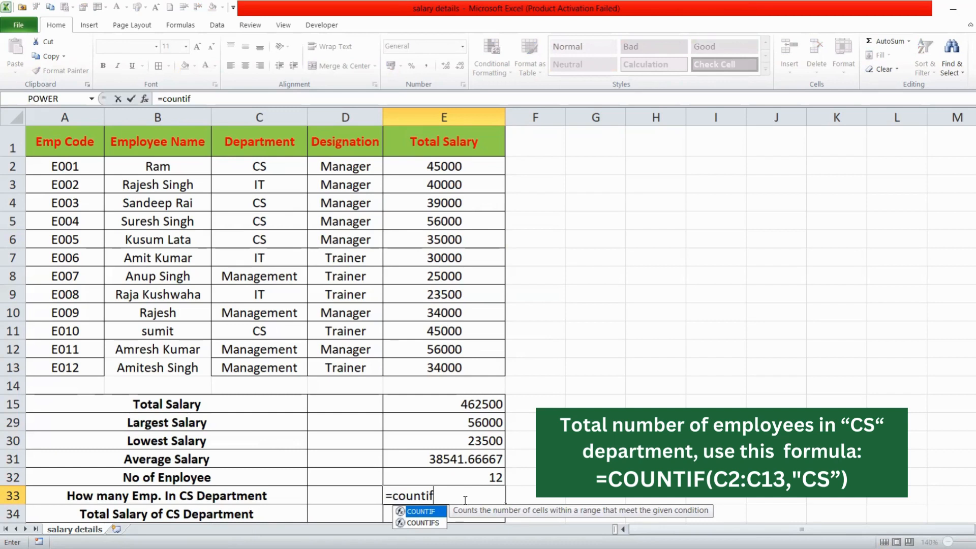
text(()
click(269, 173)
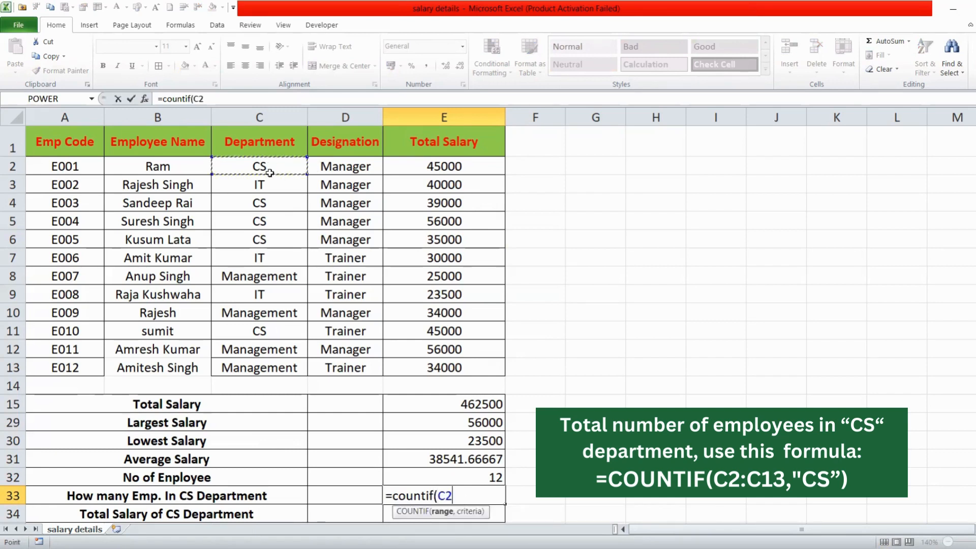
shift+click(264, 369)
text(,")
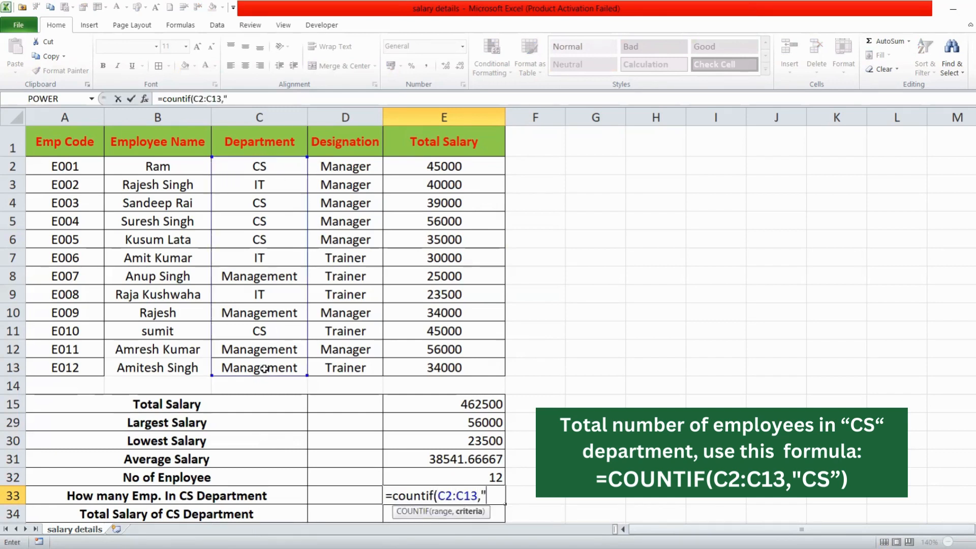
text(cs")
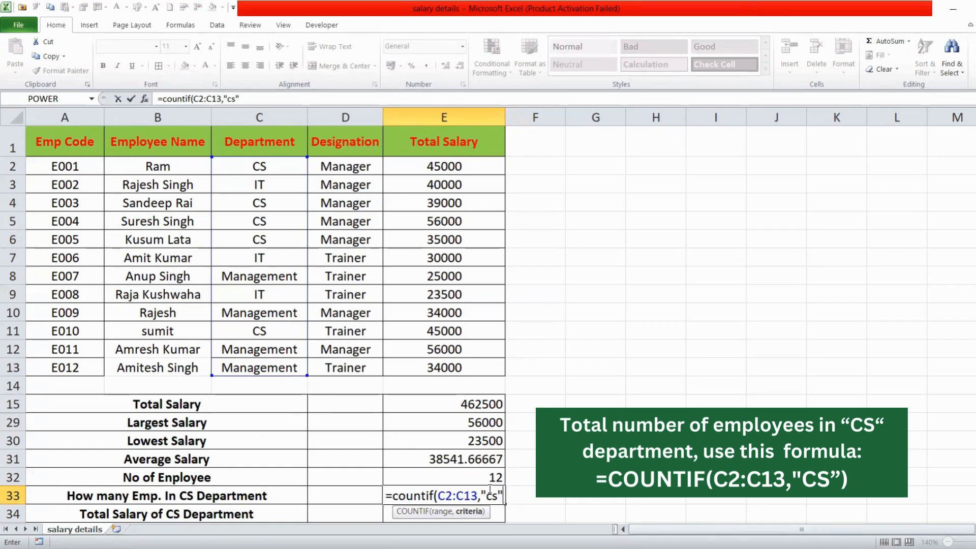
text())
key(Return)
click(487, 497)
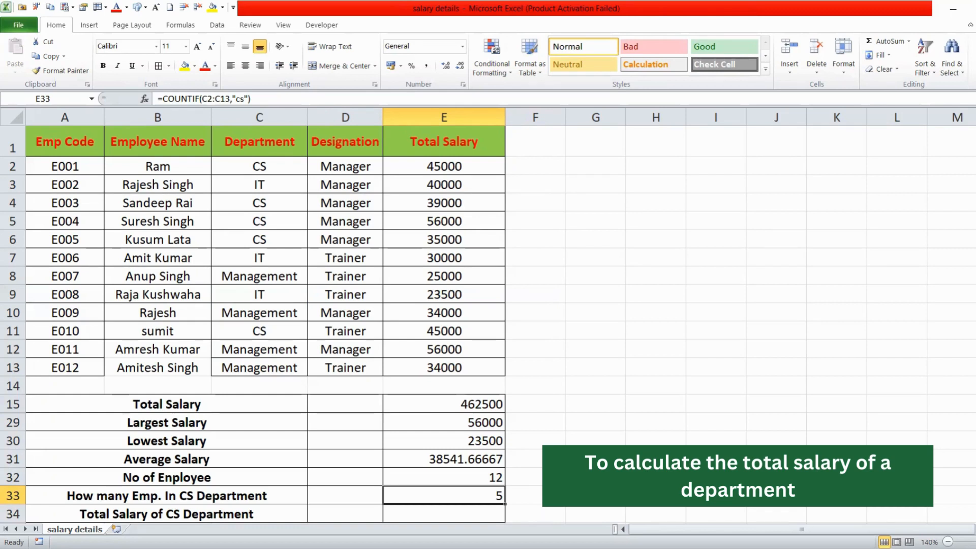
- Calculate the CS department's total salary in cell E34 with the formula =SUMIF(C2:C13,"cs",E2:E13)
click(476, 515)
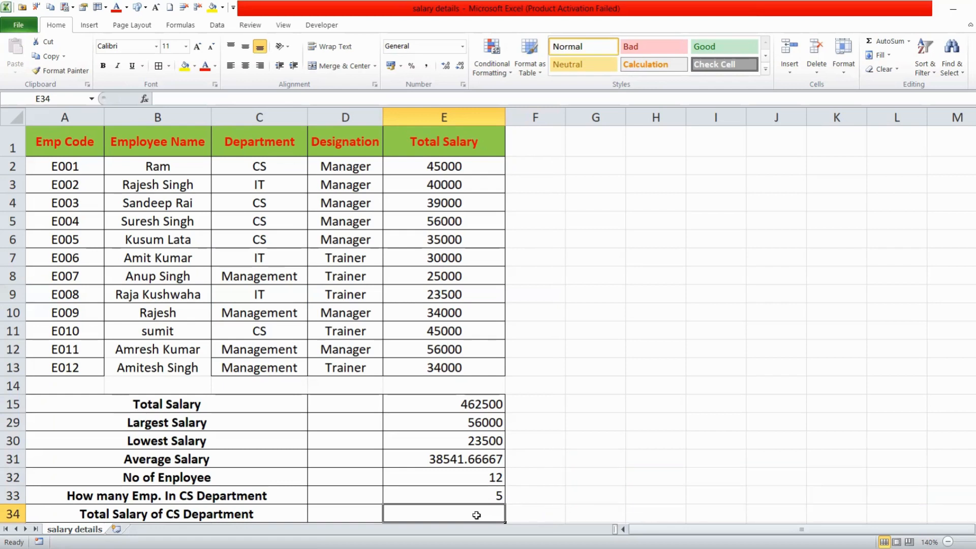
text(=)
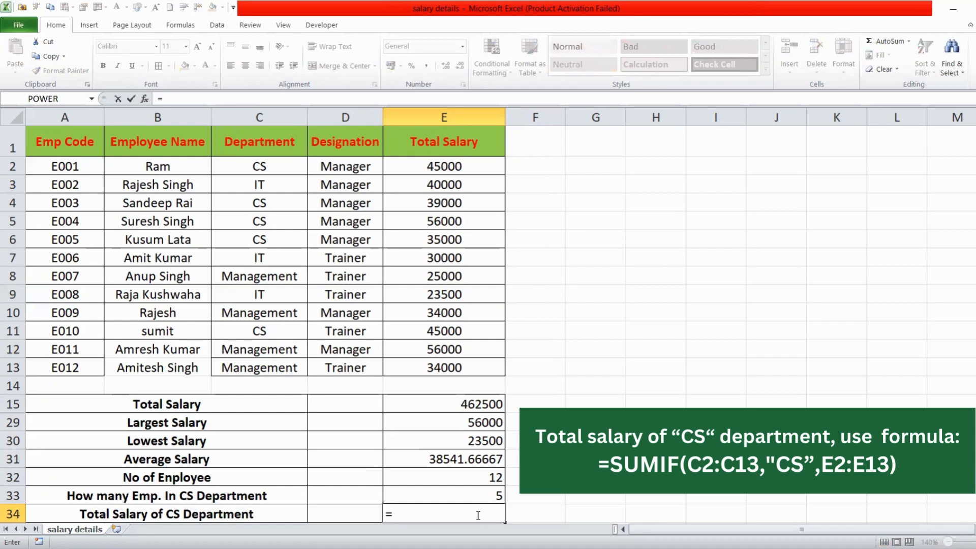
text(sumif)
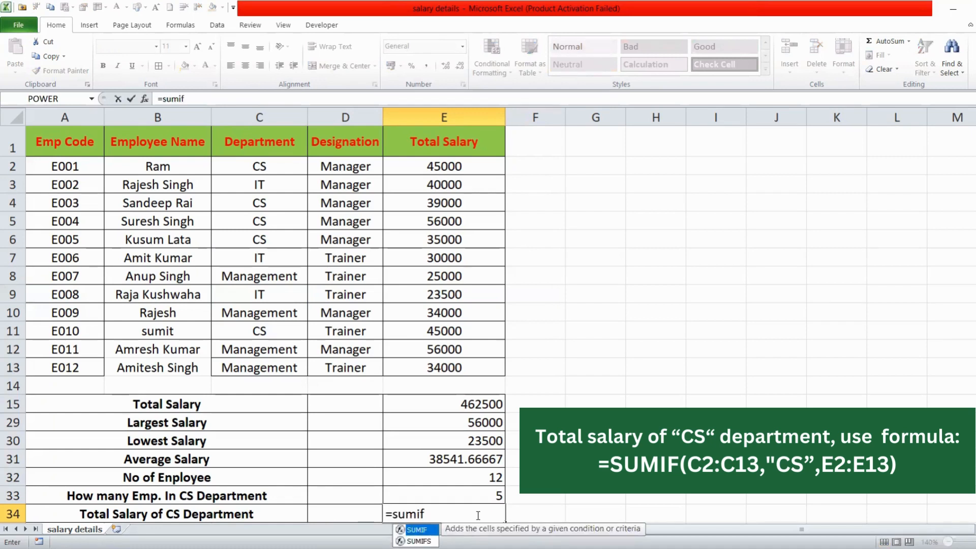
text(()
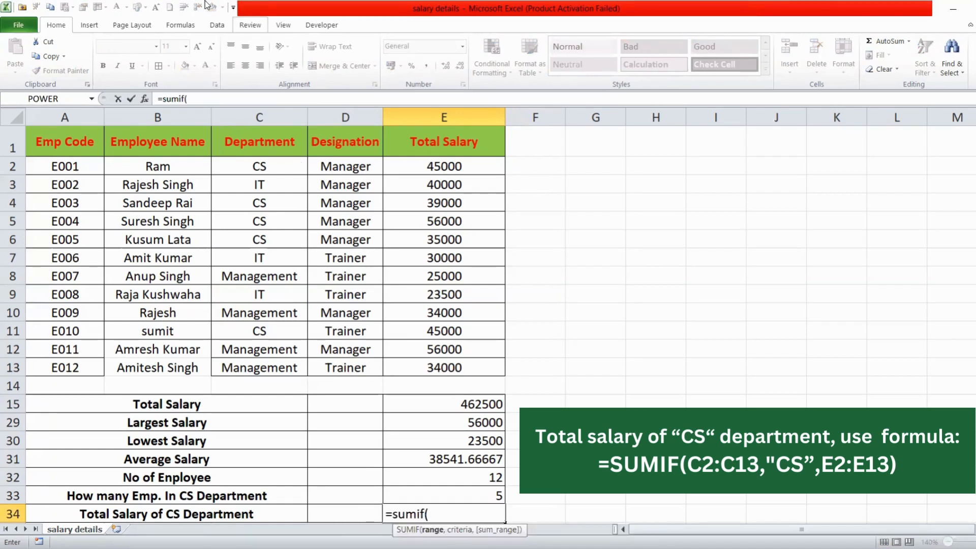
drag(259, 167, 258, 370)
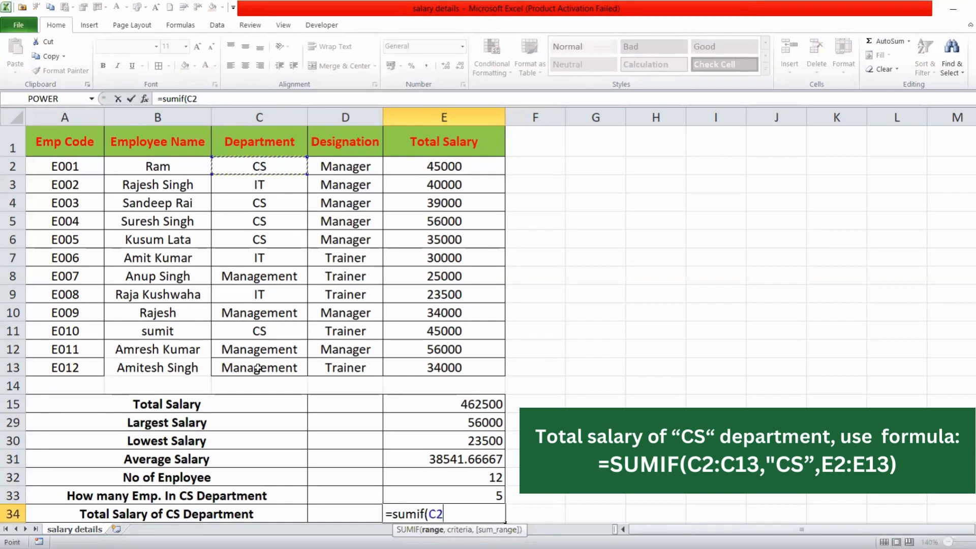
text(,"cs)
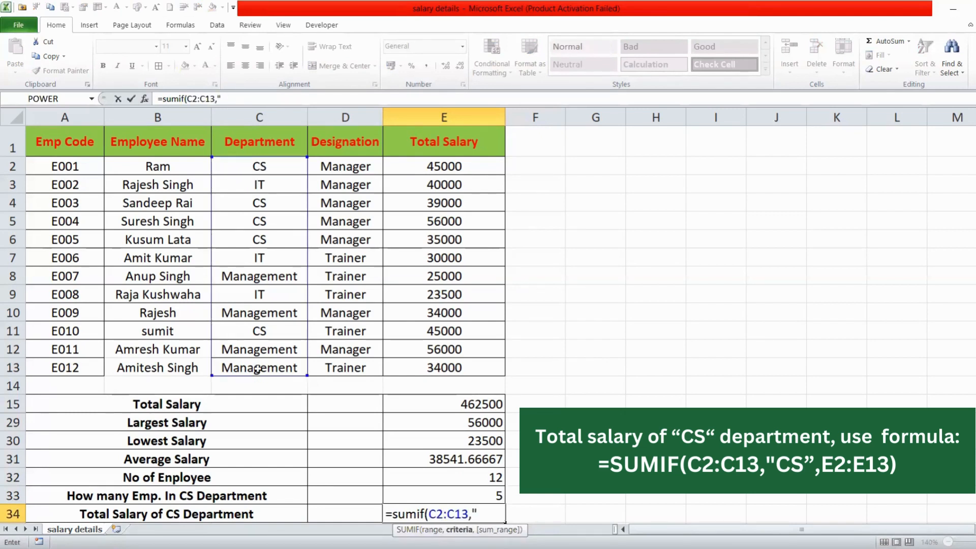
text(",)
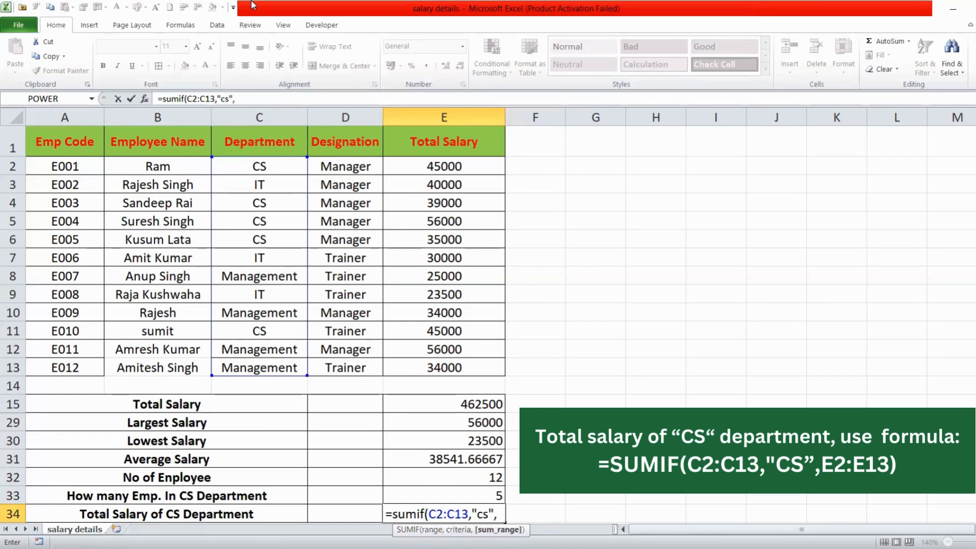
drag(464, 168, 464, 188)
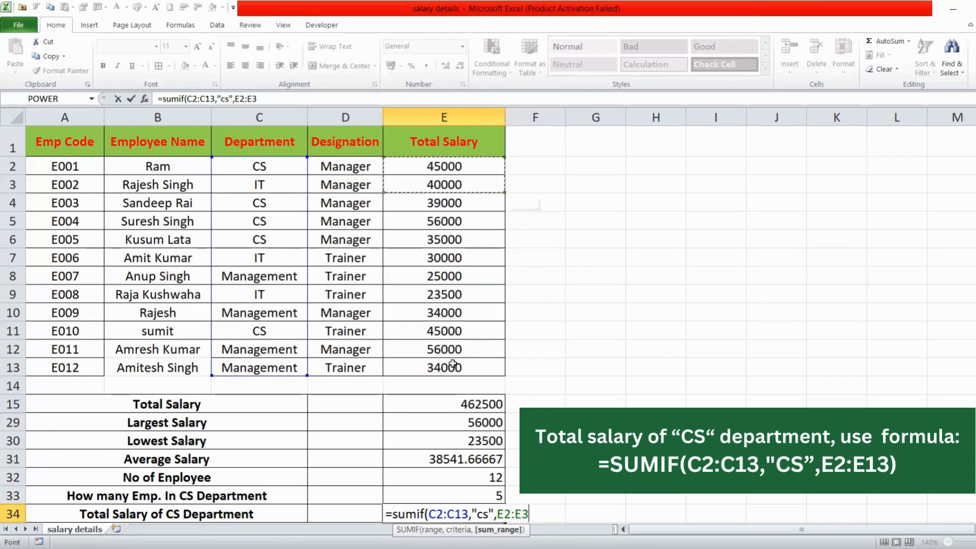
drag(452, 364, 453, 364)
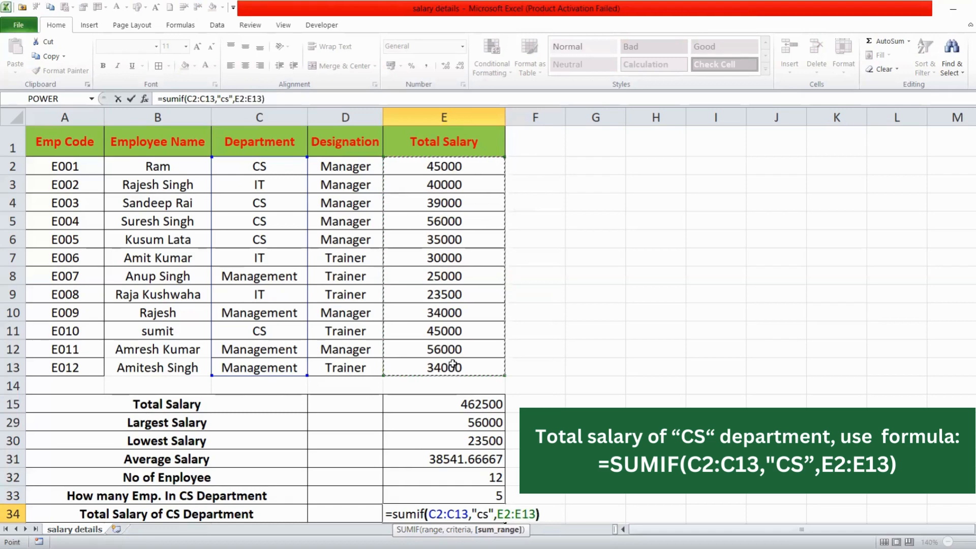
text())
key(Return)
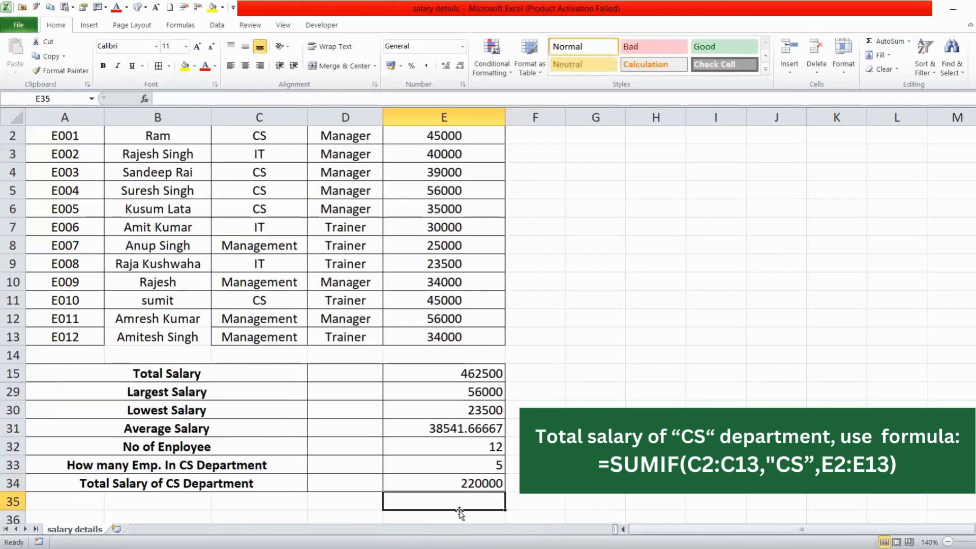
click(454, 482)
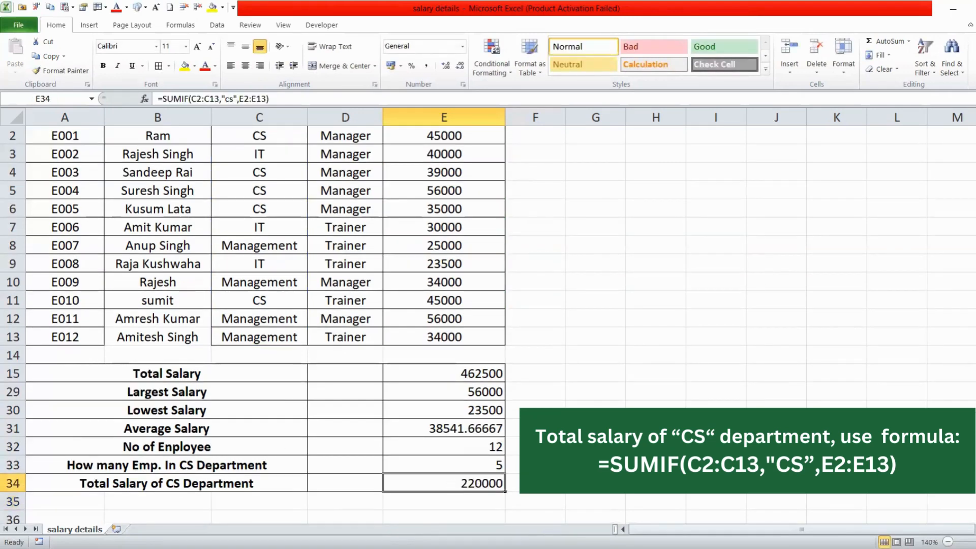
scroll(255, 325, up, 1)
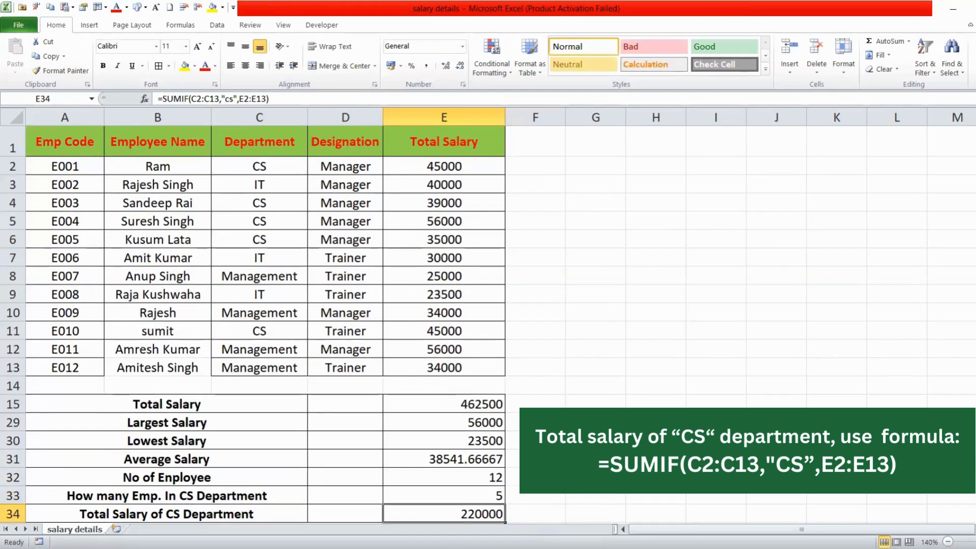